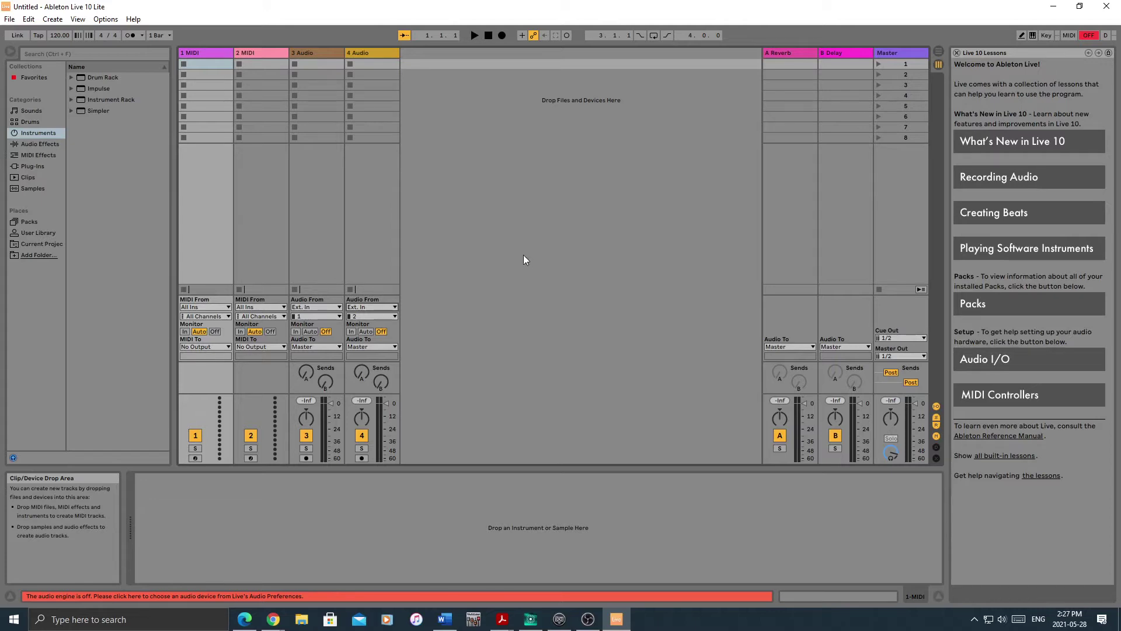
# In the audio preferences, set the driver type to ASIO and the audio device to Model Mixer ASIO
pyautogui.click(106, 20)
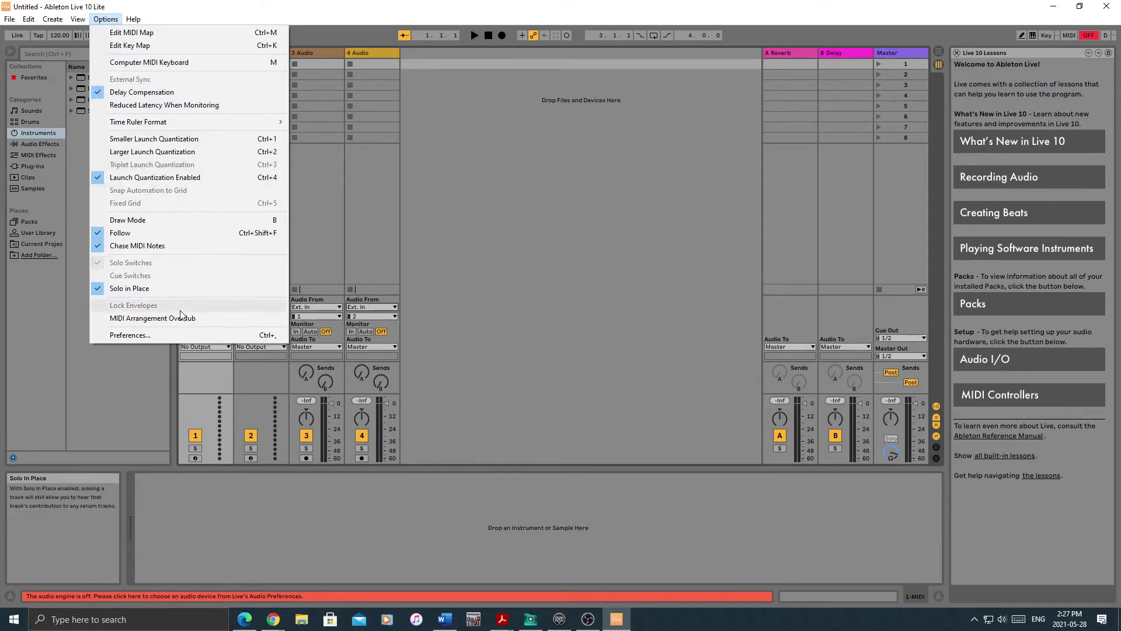
pyautogui.click(187, 336)
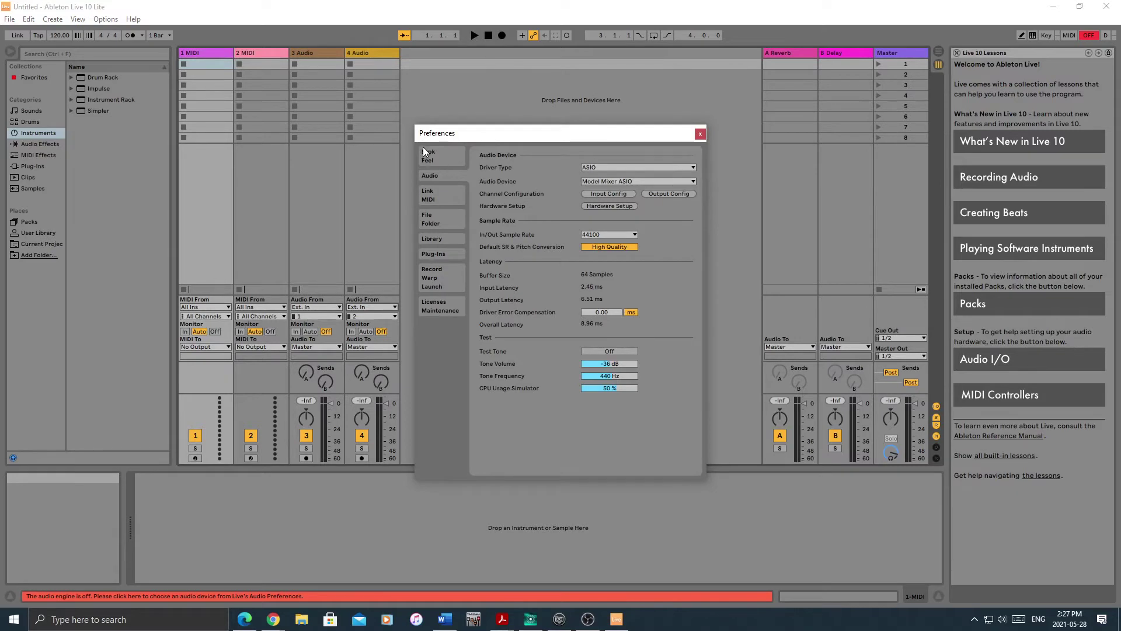
pyautogui.click(447, 163)
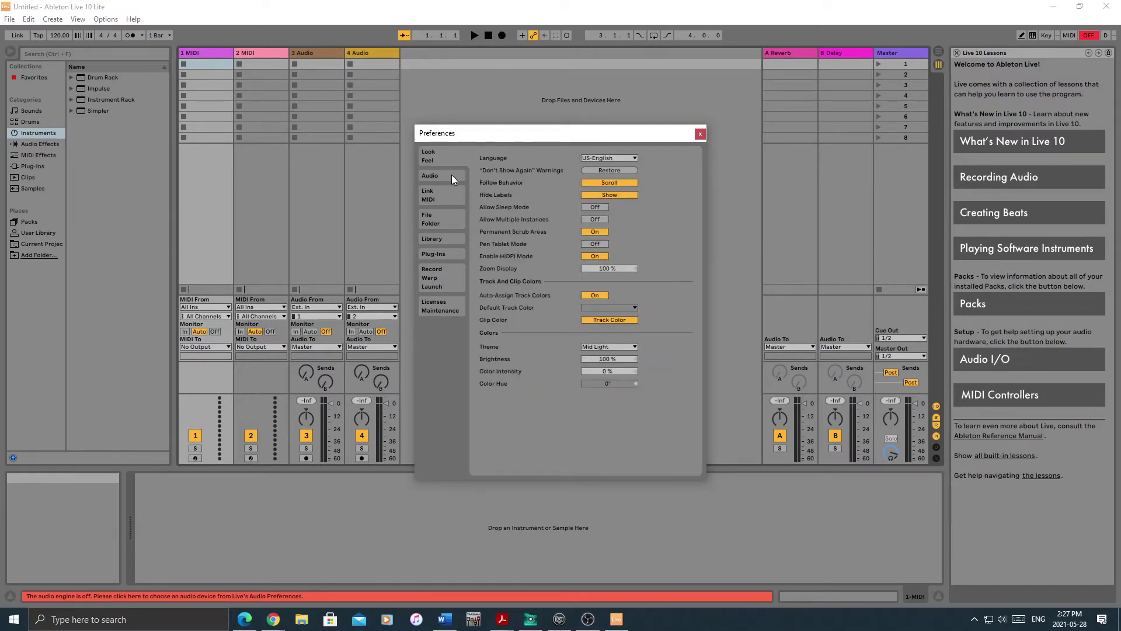
pyautogui.click(444, 179)
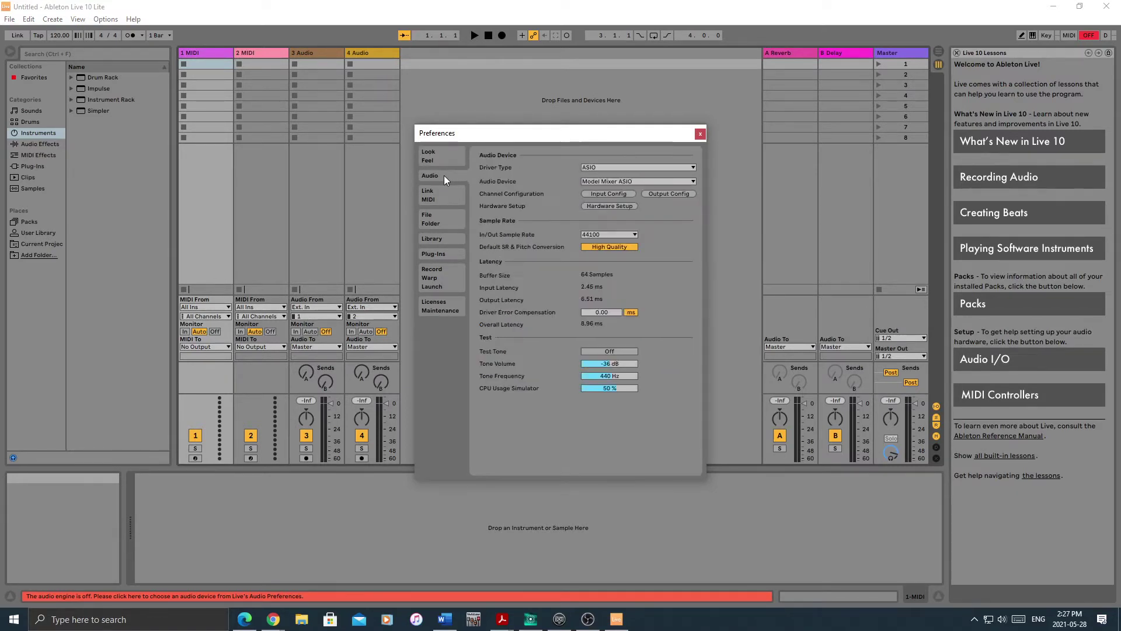
pyautogui.click(588, 167)
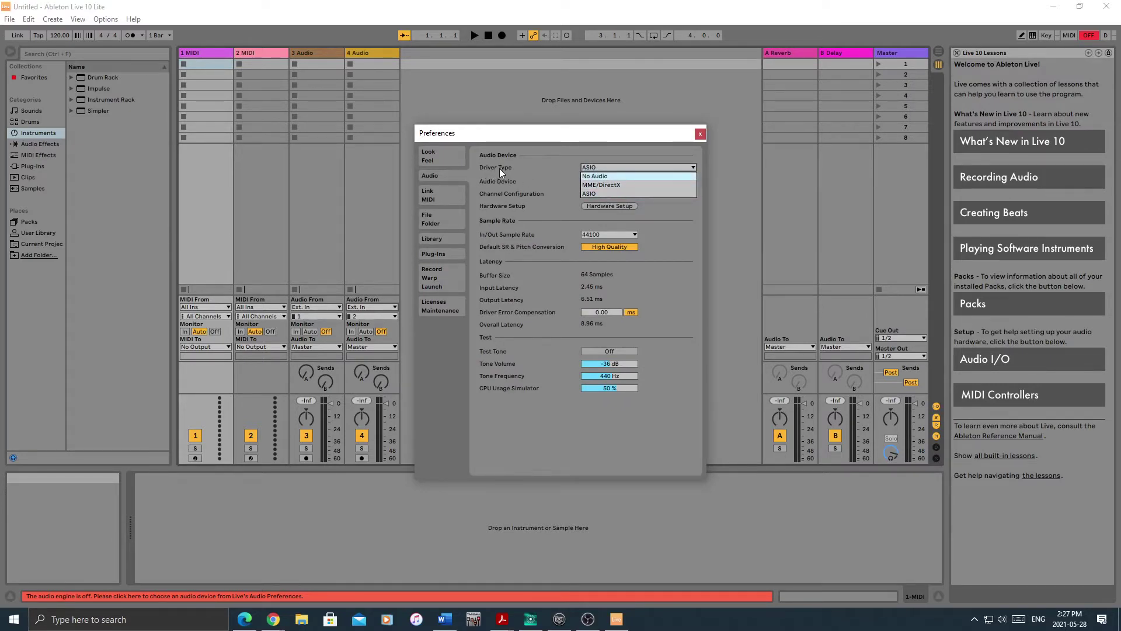
pyautogui.click(610, 194)
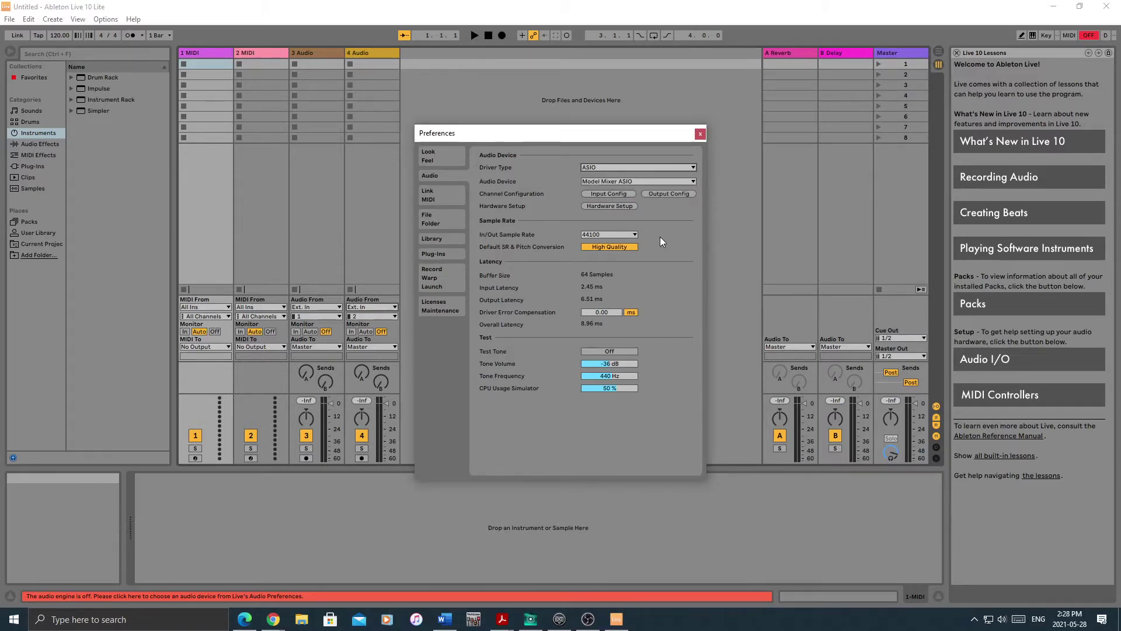
pyautogui.click(633, 181)
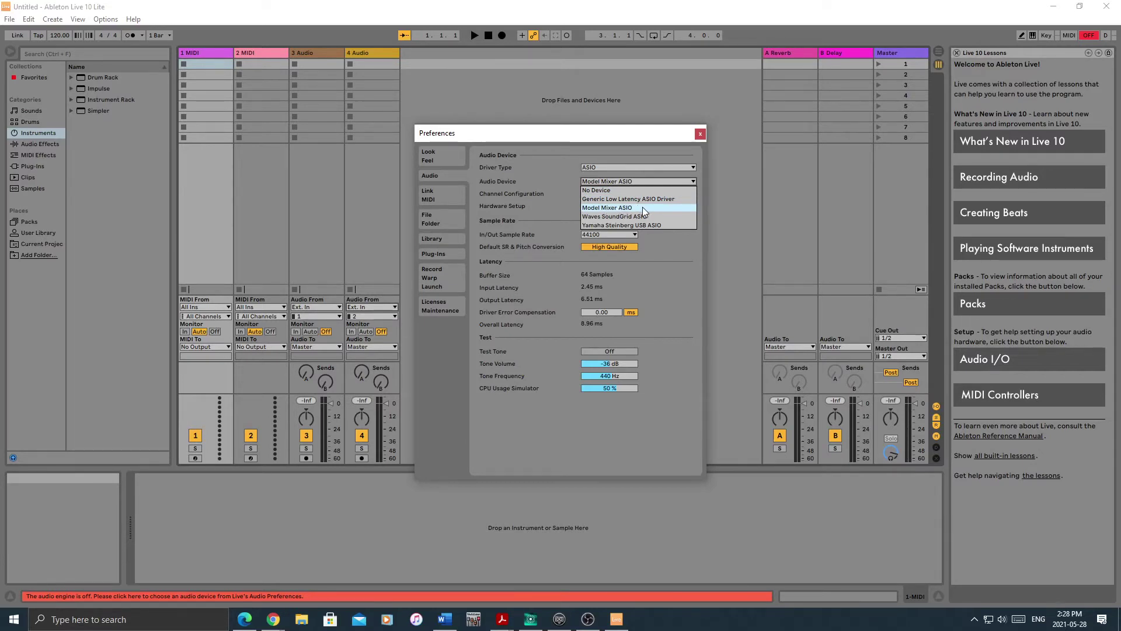
pyautogui.click(642, 208)
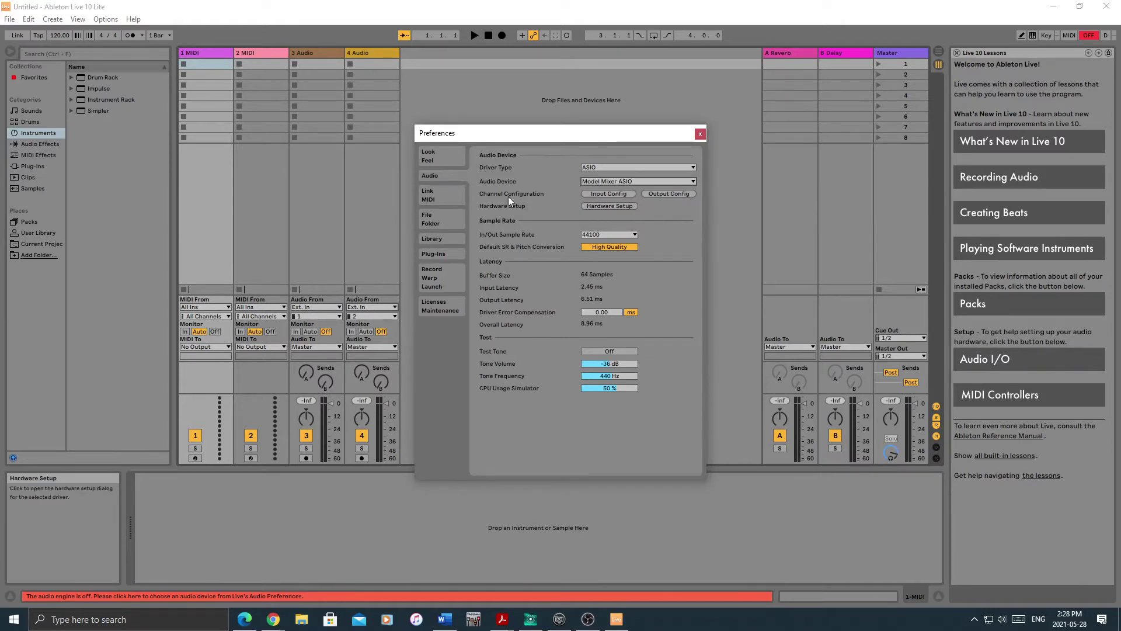
# Try to activate mono and stereo inputs 9/10 and 11/12 in the input configuration, in addition to inputs 1 to 8
pyautogui.click(611, 194)
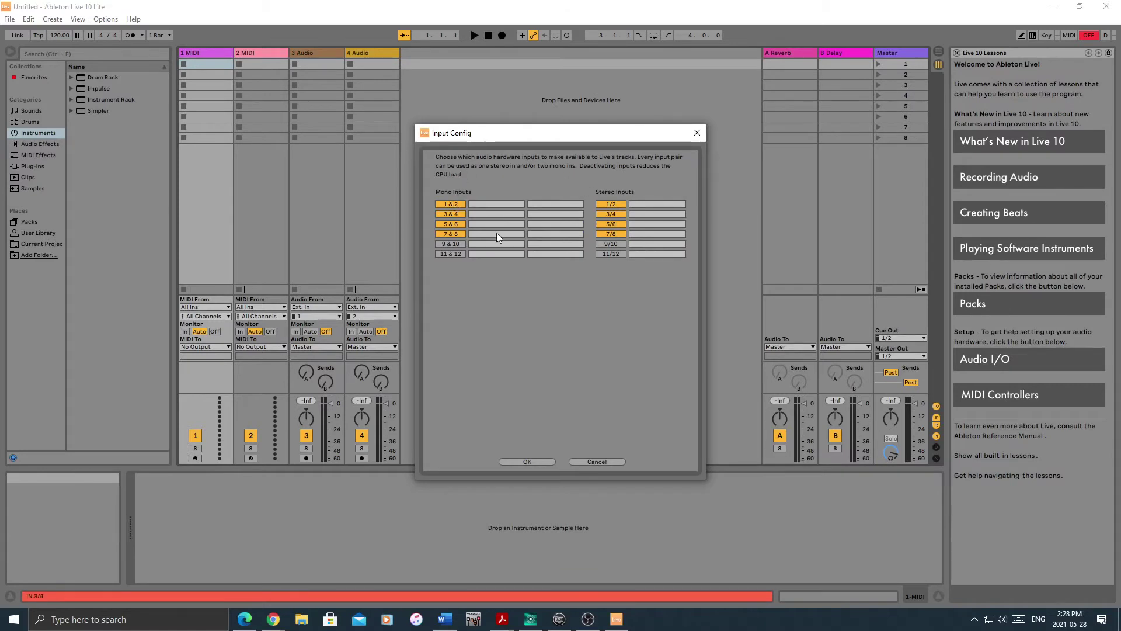
pyautogui.click(451, 214)
pyautogui.click(454, 223)
pyautogui.click(456, 233)
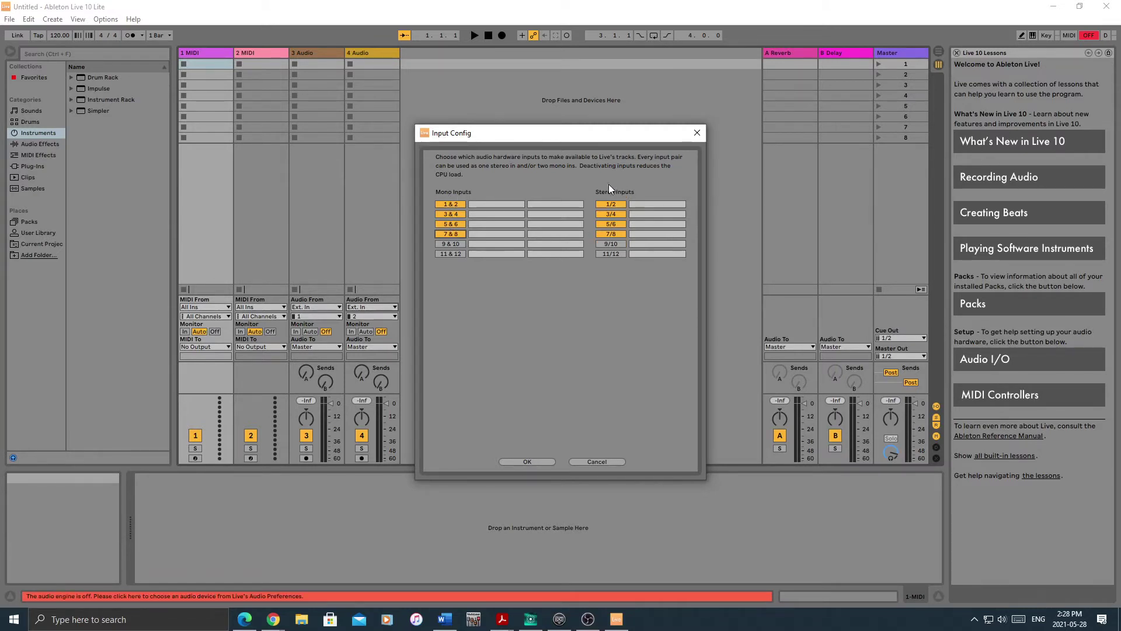
pyautogui.click(453, 244)
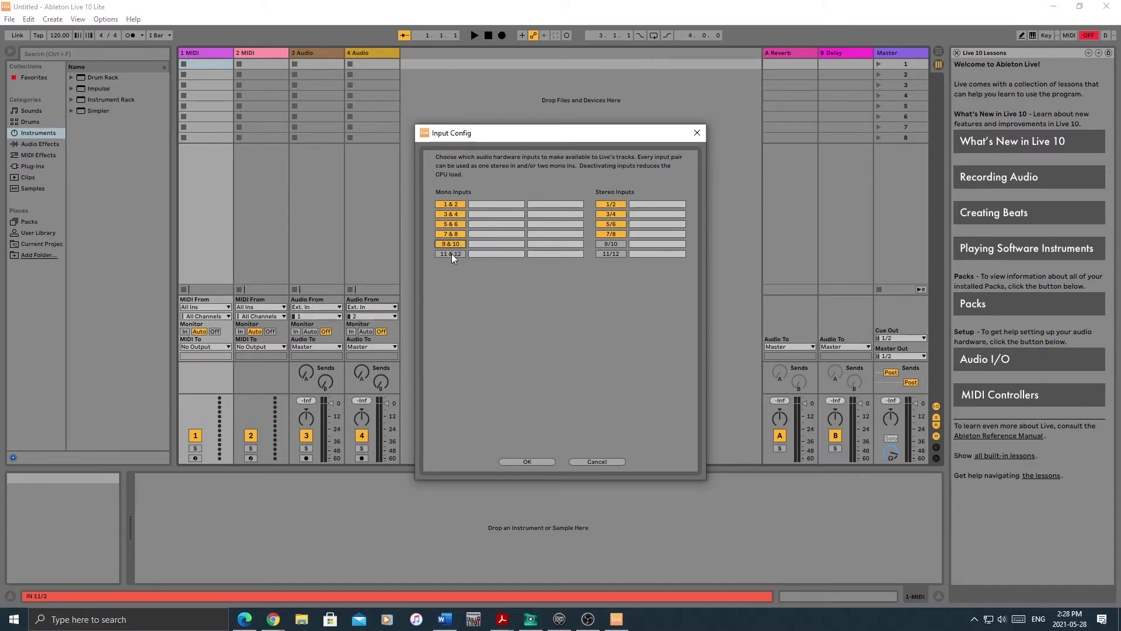
pyautogui.click(609, 243)
pyautogui.click(611, 253)
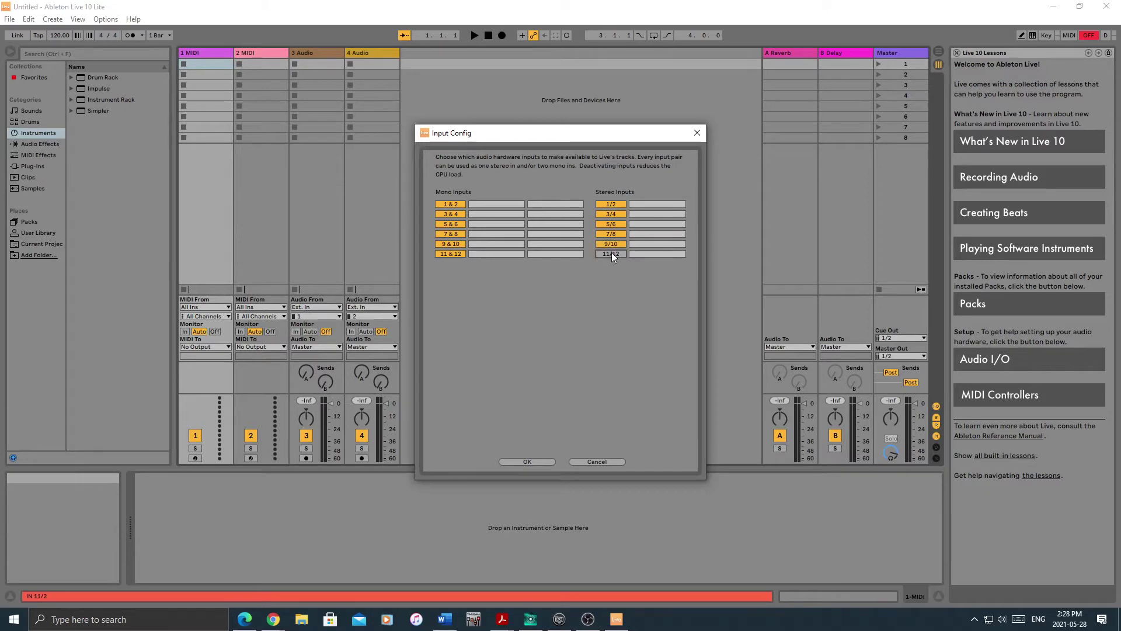
pyautogui.click(528, 461)
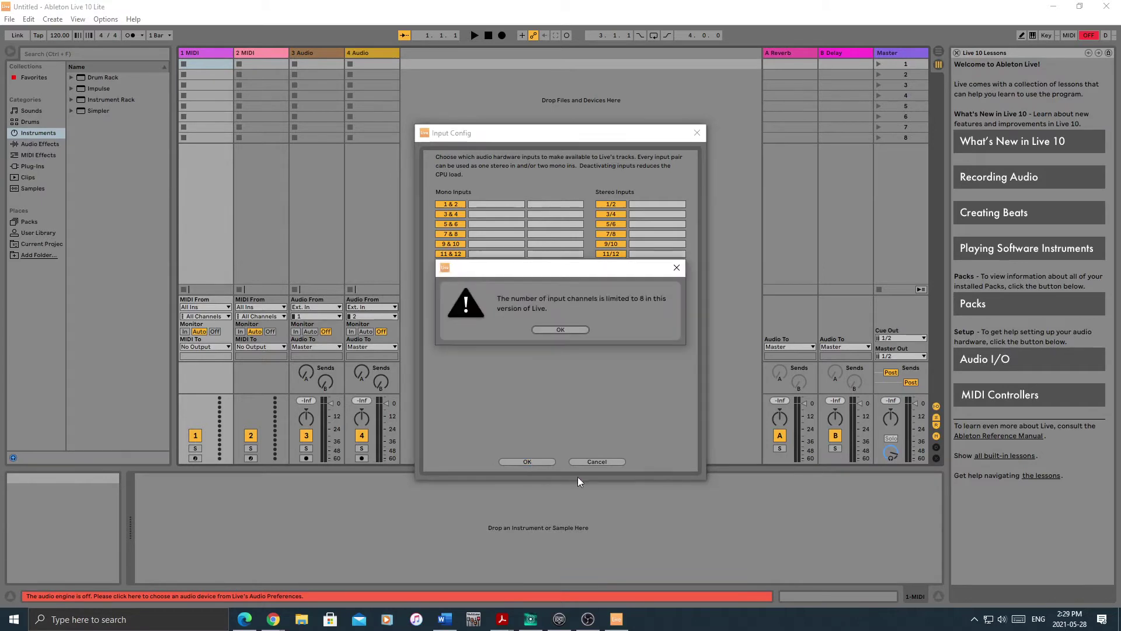
pyautogui.click(561, 330)
# Deactivate mono and stereo inputs 9/10 and 11/12, and accept the input configuration with inputs 1 to 8 active
pyautogui.click(447, 254)
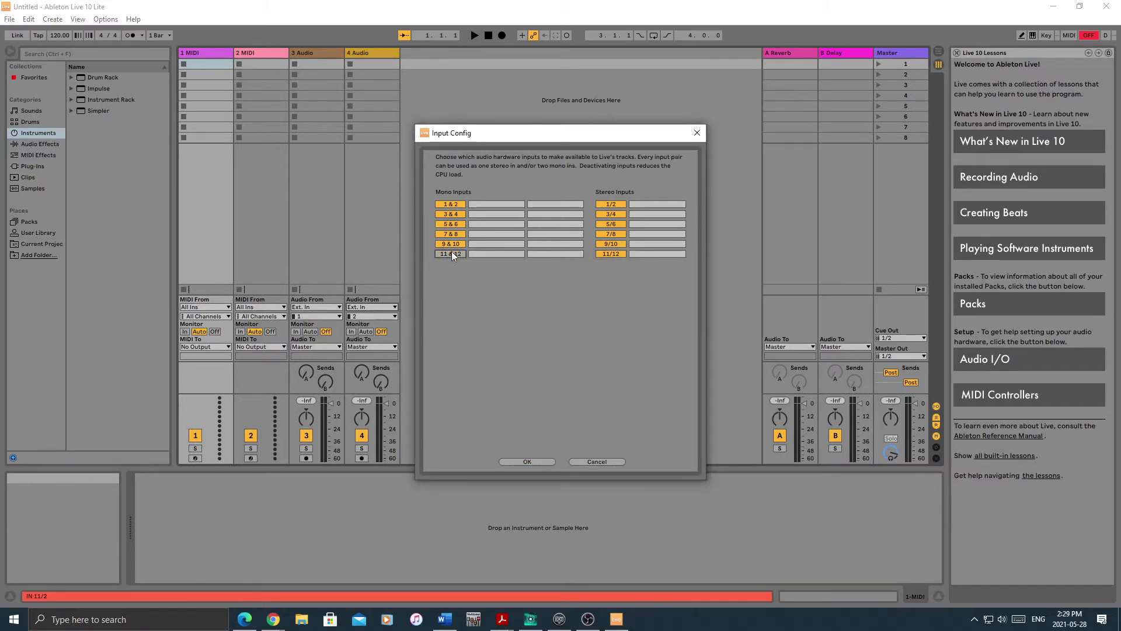
pyautogui.click(452, 244)
pyautogui.click(613, 254)
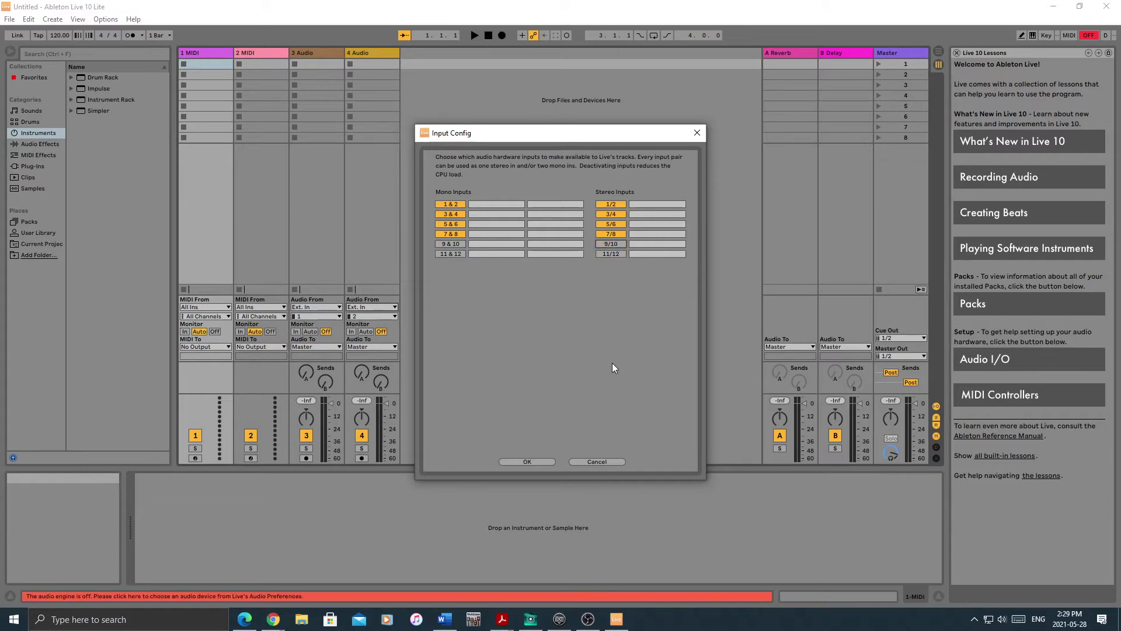
pyautogui.click(527, 460)
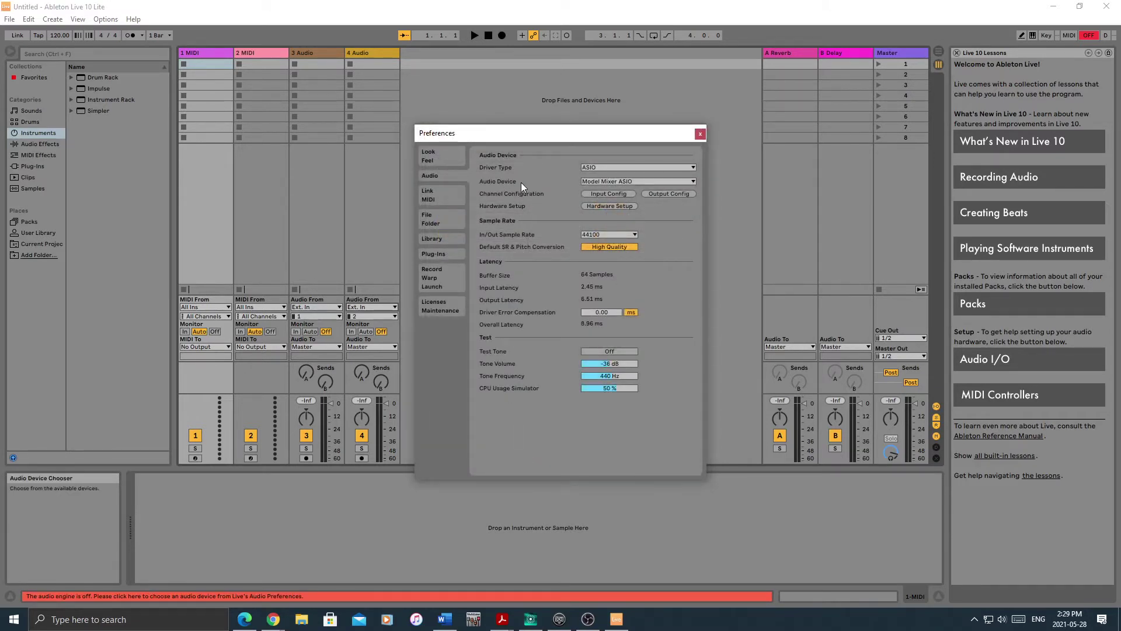
# Check which mono and stereo outputs are active in the output configuration, and accept it
pyautogui.click(673, 192)
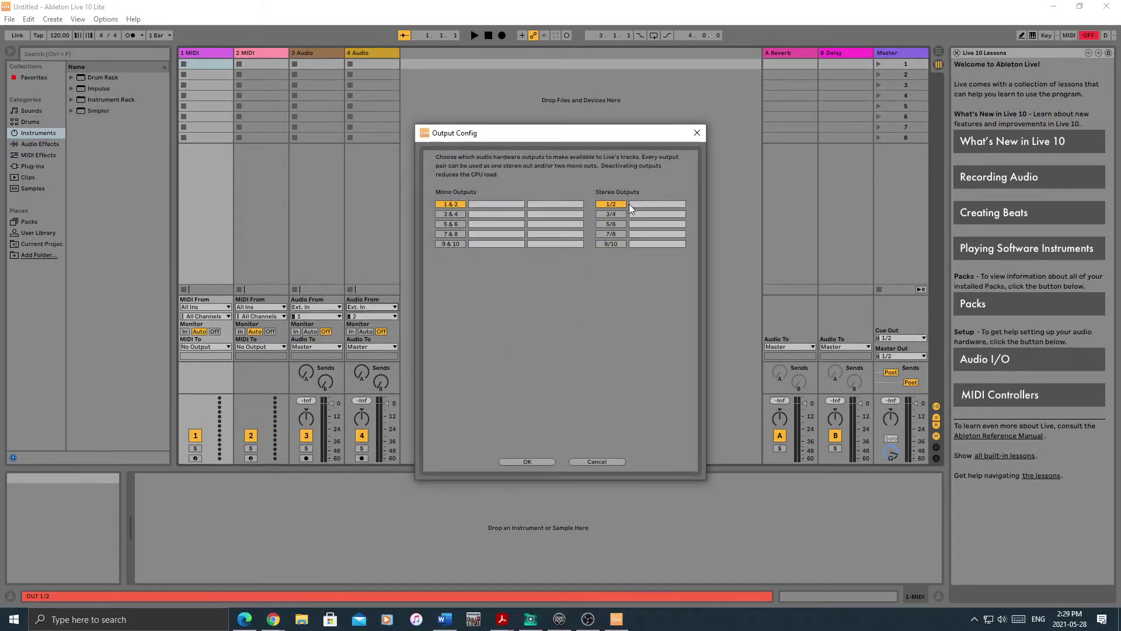
pyautogui.click(531, 462)
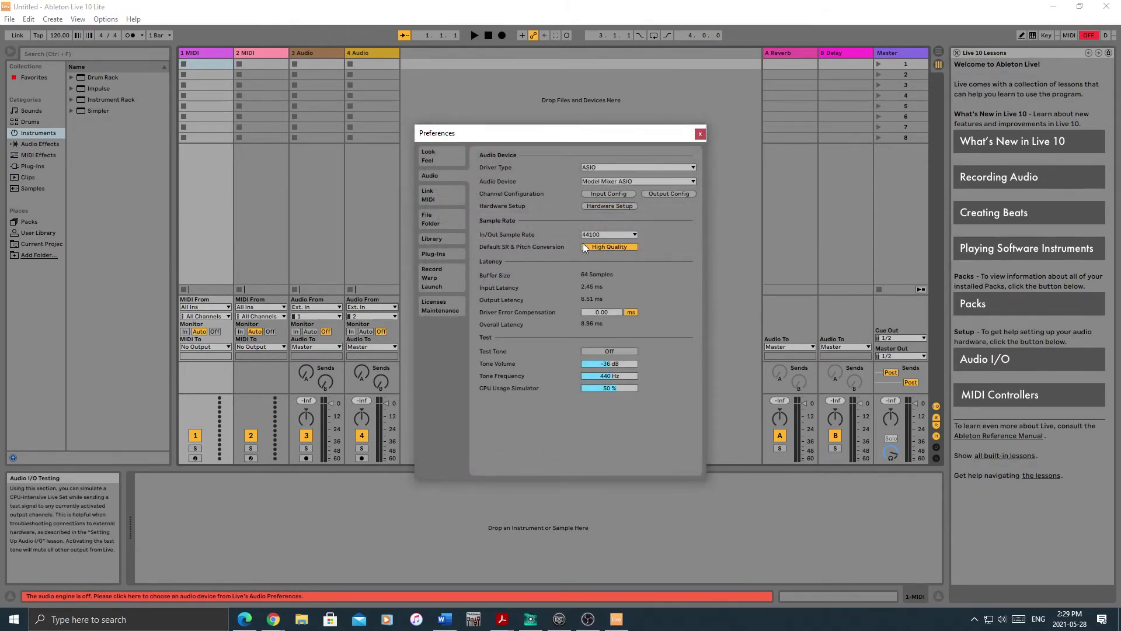
# In the audio device's hardware setup, try buffer sizes such as 256 and 1024 samples, return to 64 samples, and close the settings panel
pyautogui.click(611, 206)
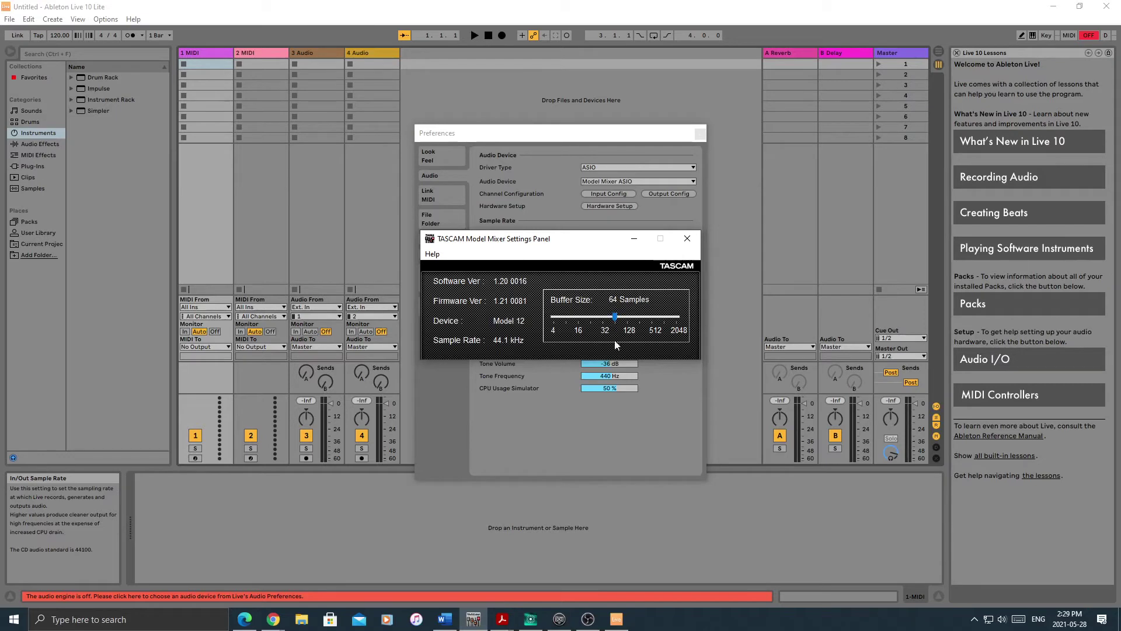
pyautogui.moveTo(618, 318); pyautogui.dragTo(640, 320)
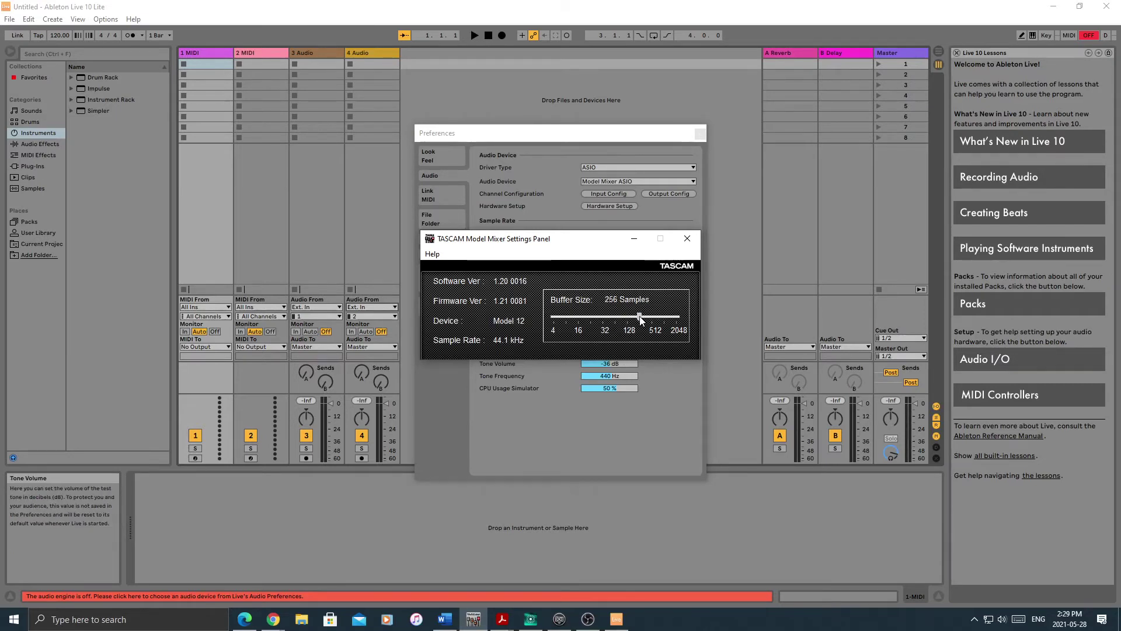
pyautogui.moveTo(640, 319); pyautogui.dragTo(628, 320)
pyautogui.moveTo(614, 317); pyautogui.dragTo(665, 320)
pyautogui.moveTo(664, 317); pyautogui.dragTo(616, 319)
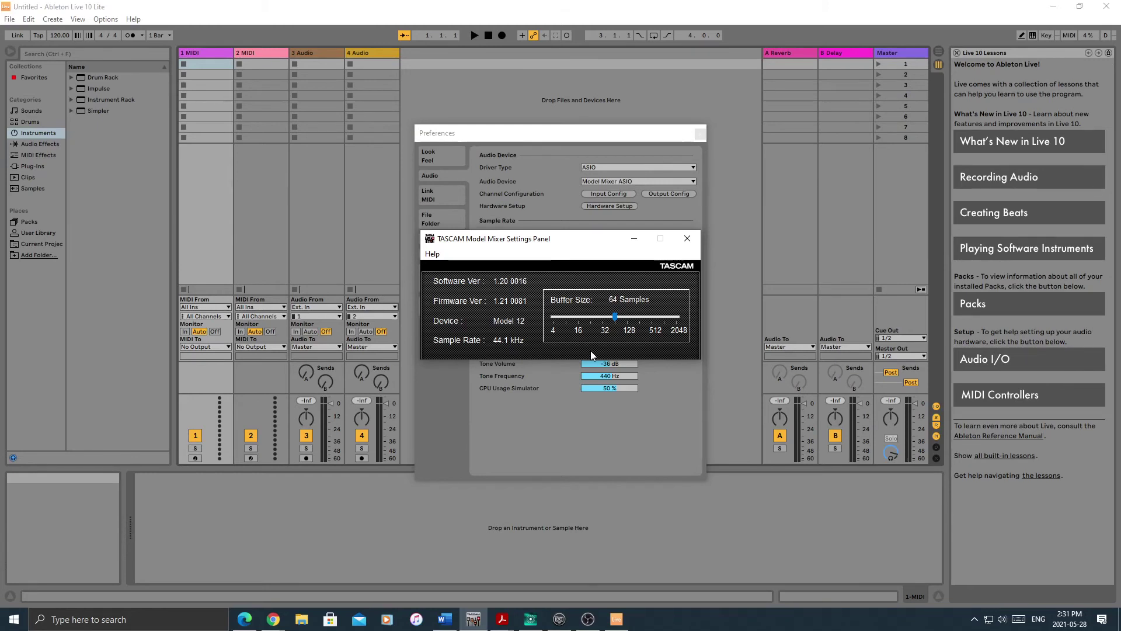
pyautogui.moveTo(612, 317); pyautogui.dragTo(663, 320)
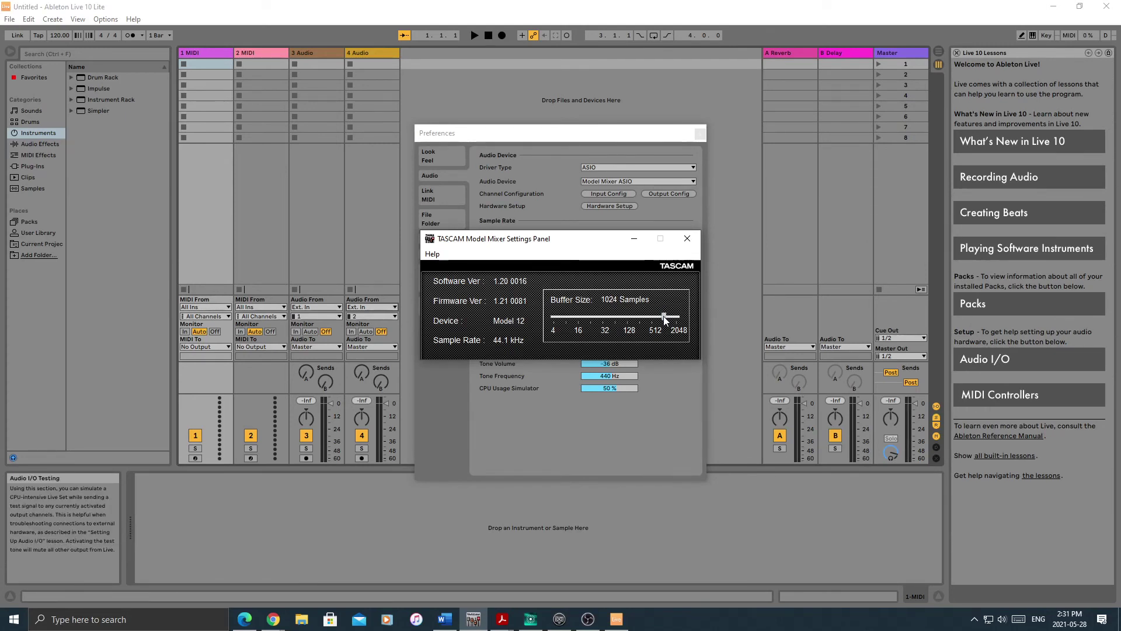
pyautogui.moveTo(663, 317); pyautogui.dragTo(636, 319)
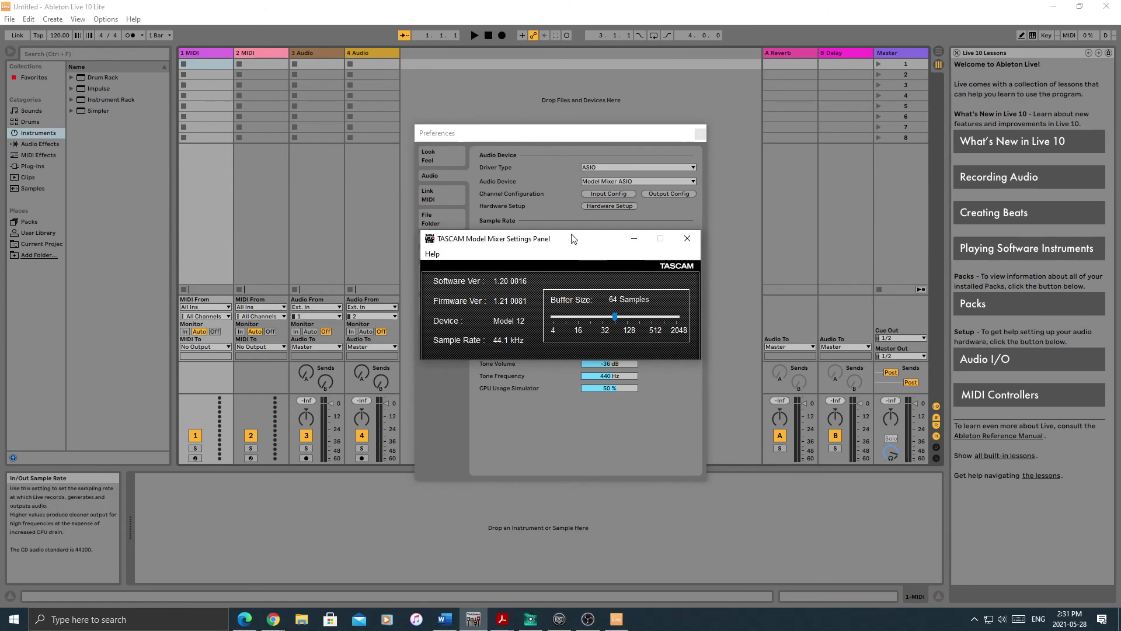
pyautogui.moveTo(573, 238); pyautogui.dragTo(572, 273)
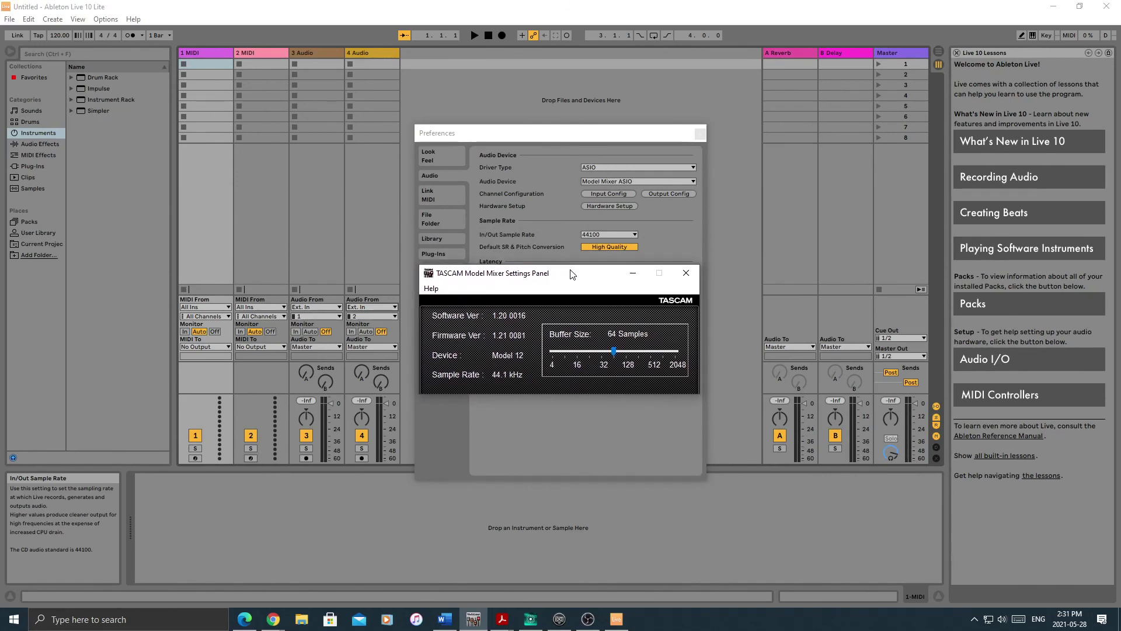
pyautogui.click(686, 273)
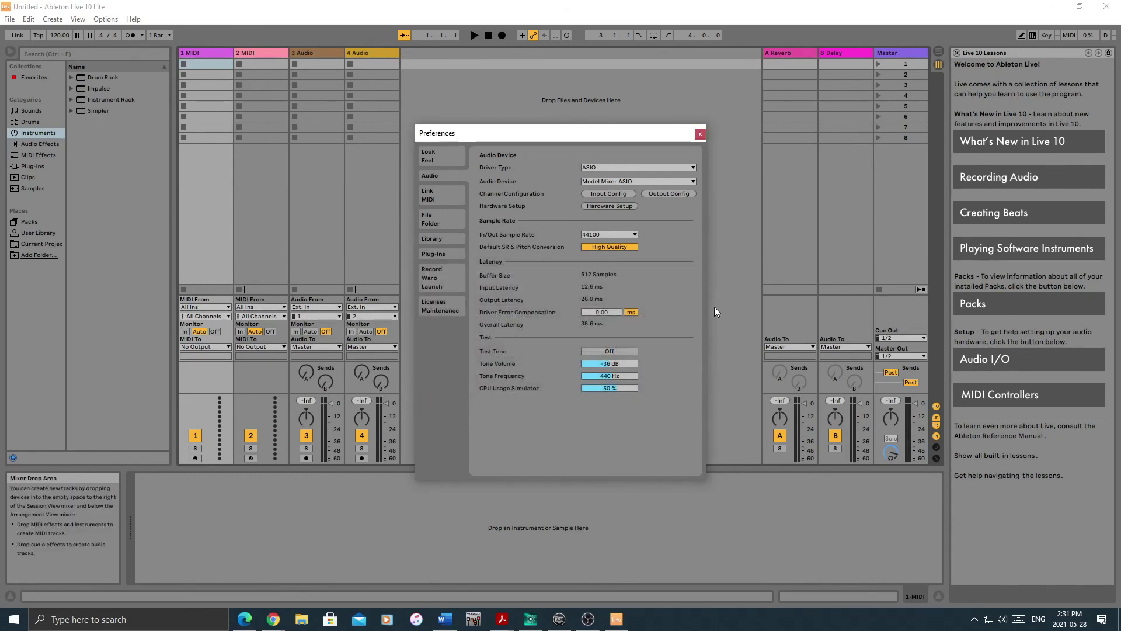
# Set the In/Out sample rate to 44100 in the audio preferences
pyautogui.click(606, 233)
pyautogui.click(601, 251)
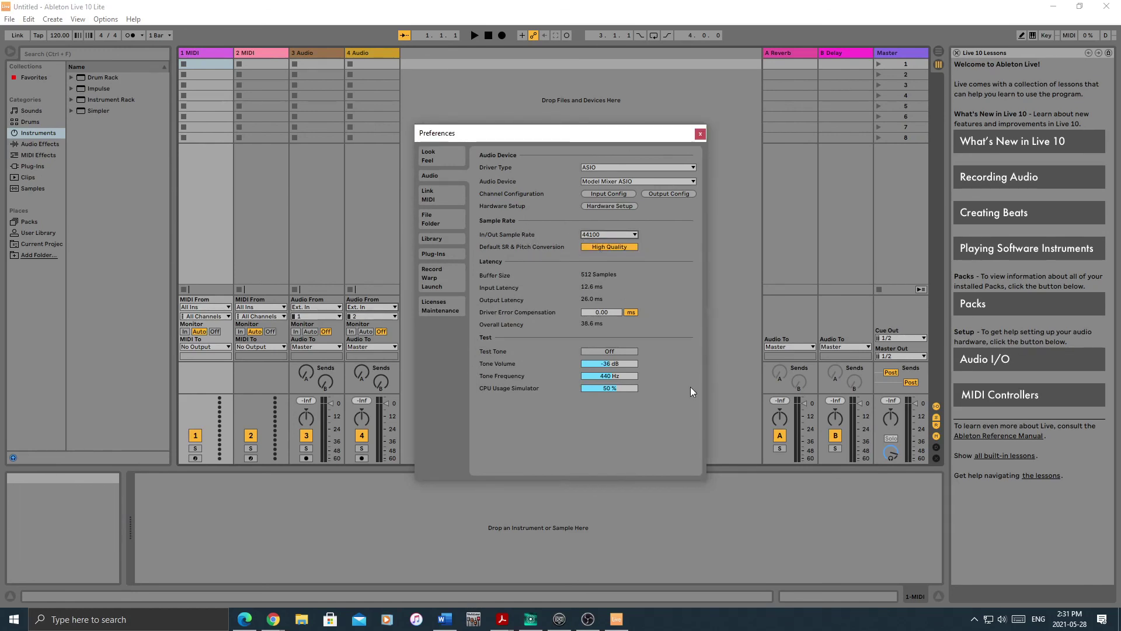